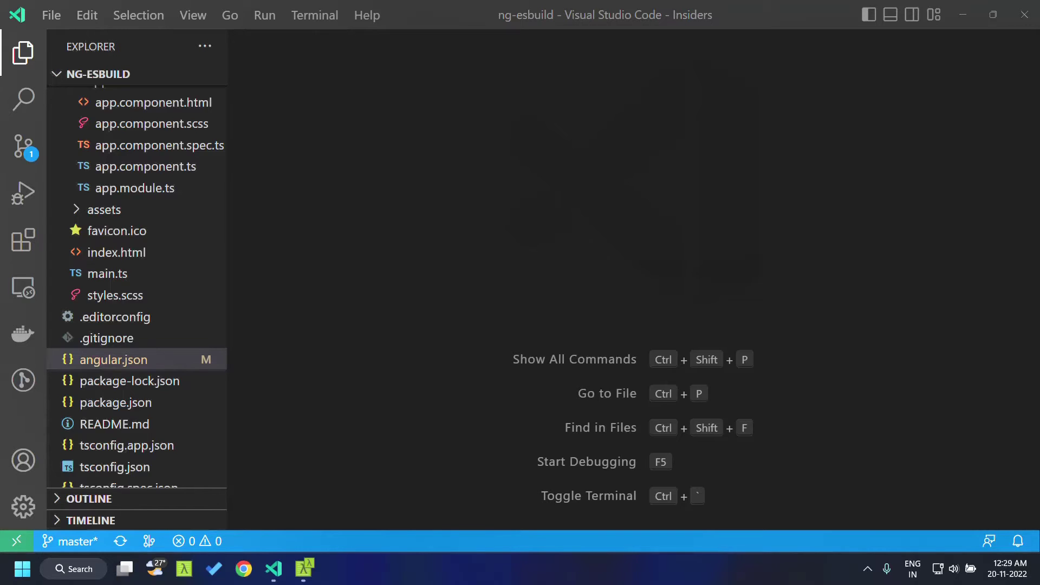
Open angular.json and view the autocomplete suggestions for the "browser" builder value on line 18
left_click(98, 359)
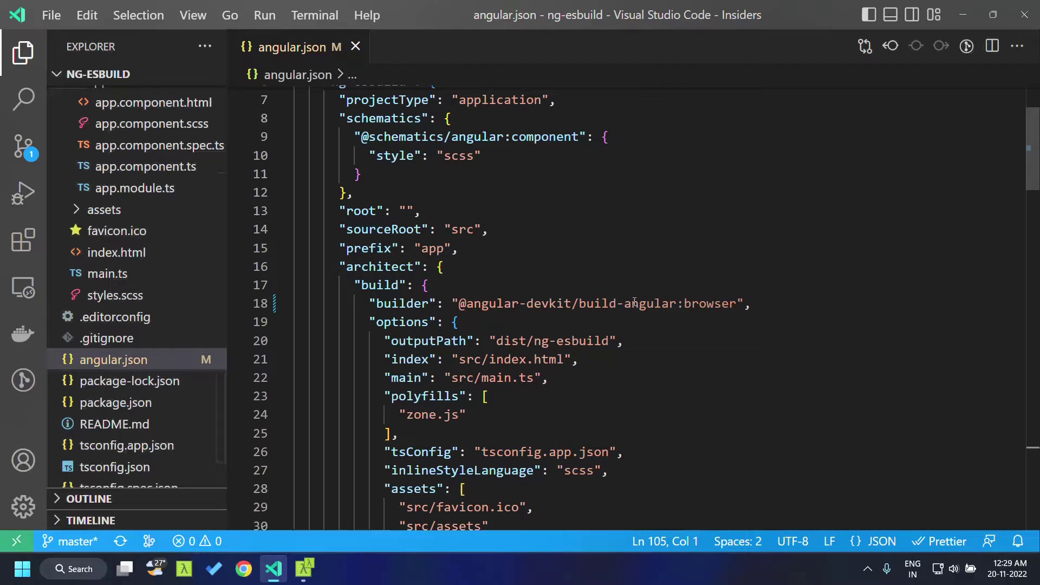
left_click(693, 302)
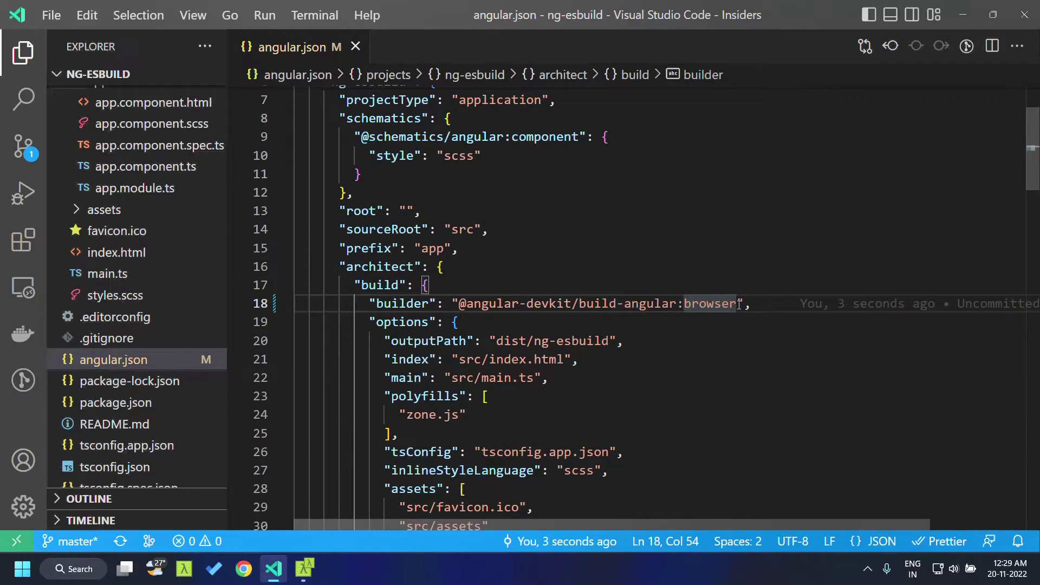
left_click(738, 303)
scroll(739, 304, "down", 1)
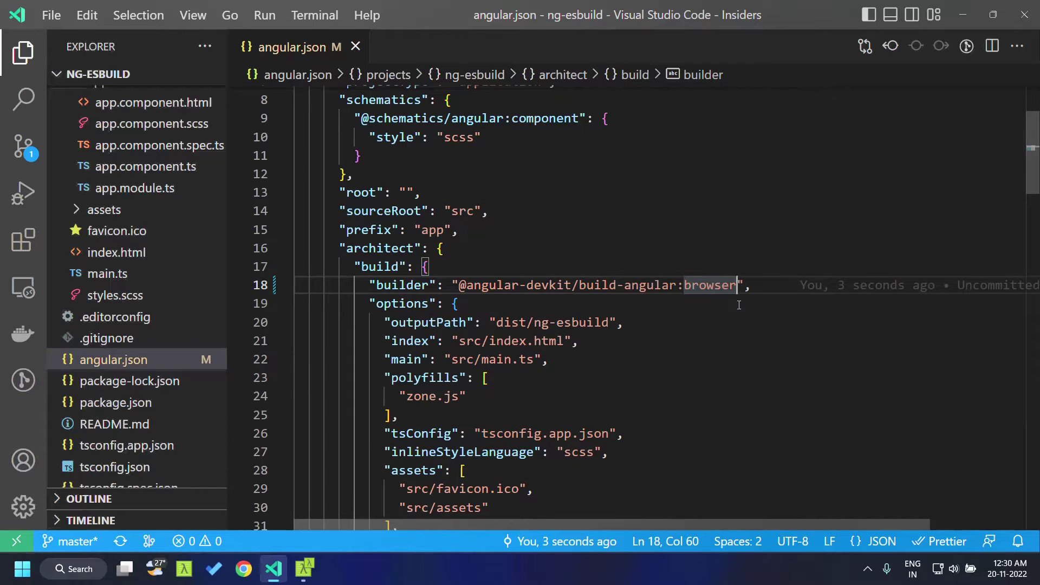
key("ctrl+space")
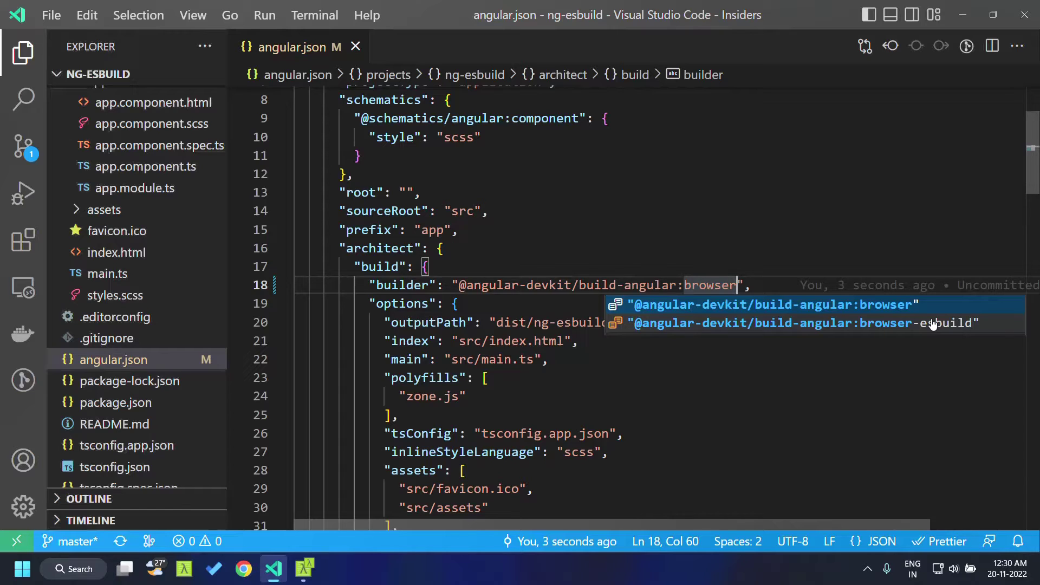
left_click(792, 241)
left_click(737, 284)
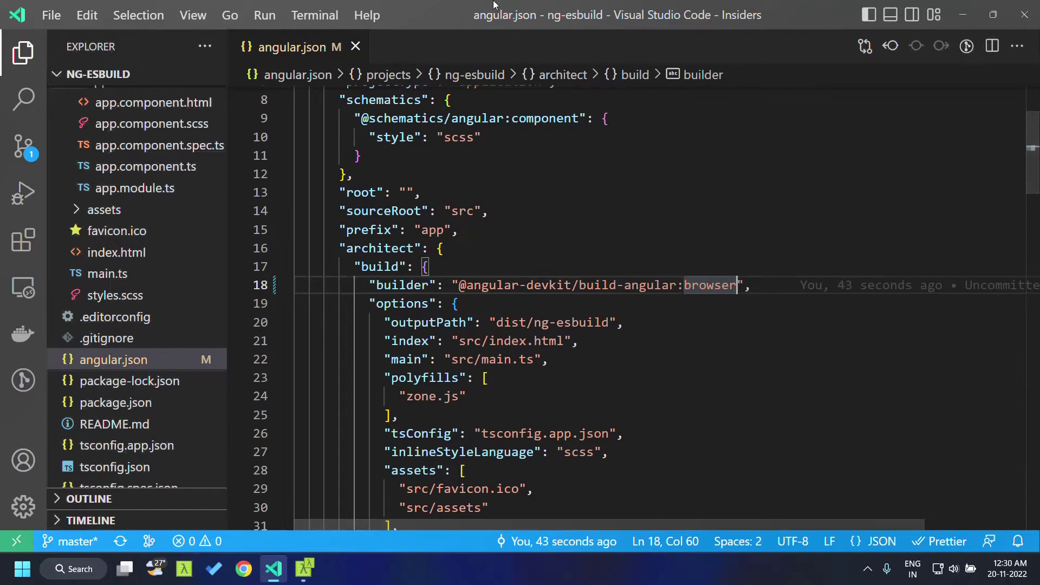
scroll(628, 261, "up", 3)
scroll(628, 261, "down", 1)
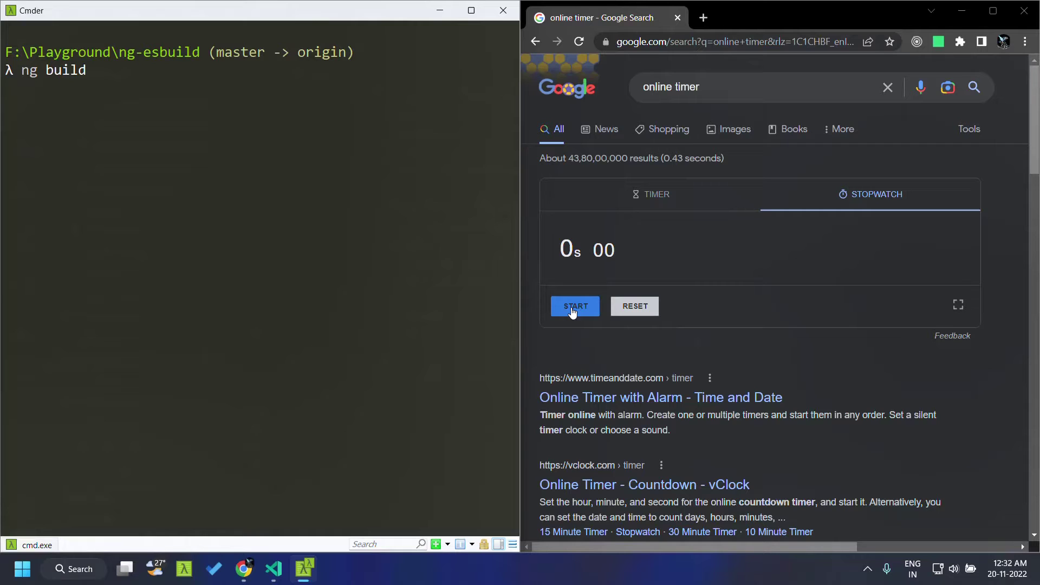
Run ng build with the default browser builder and time it at about 15.7 seconds
key("Return")
left_click(572, 309)
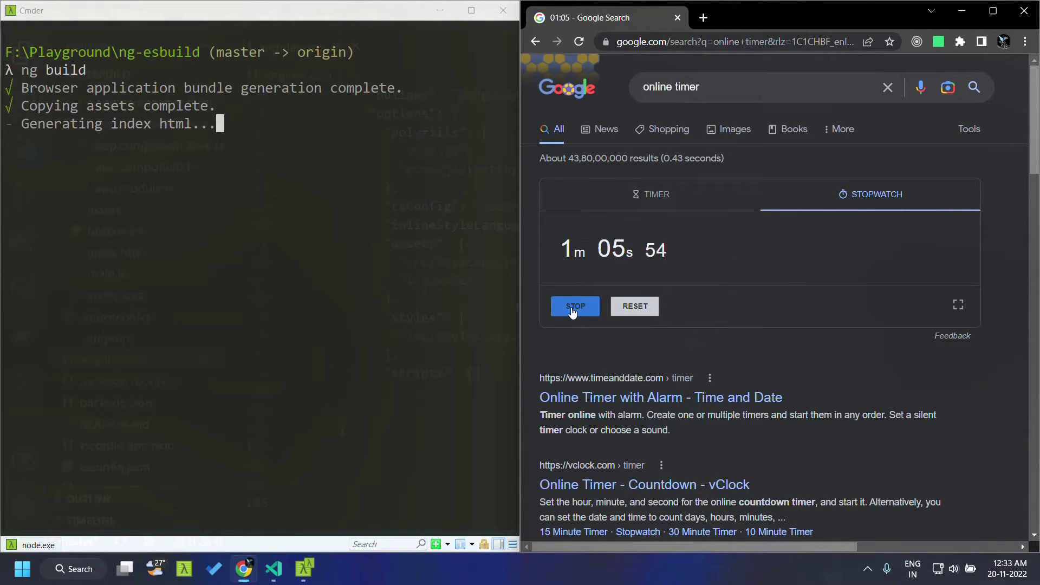
left_click(573, 308)
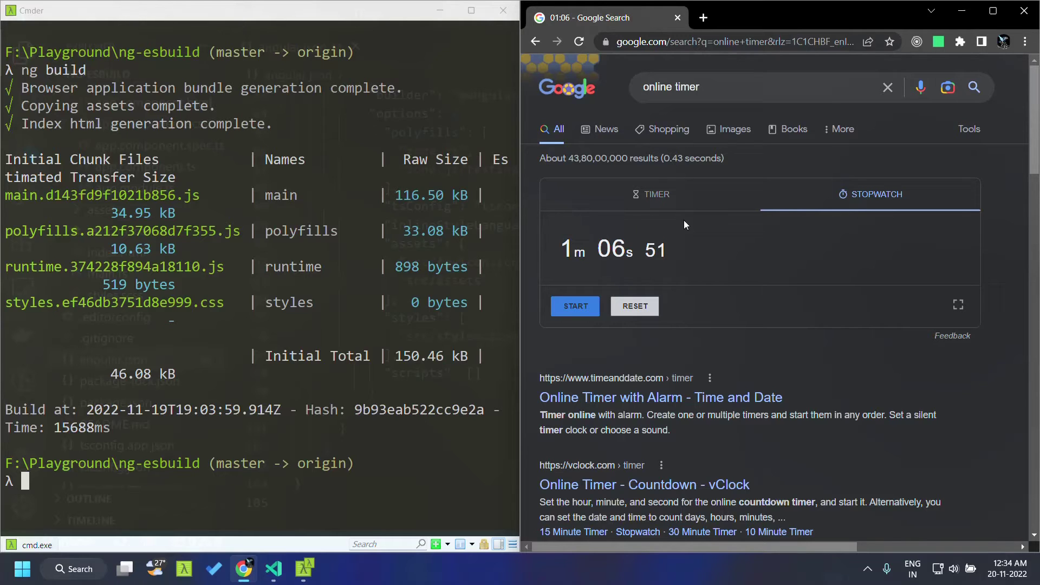
Delete the .angular cache folder with rm -rf and clear the terminal
left_click(333, 299)
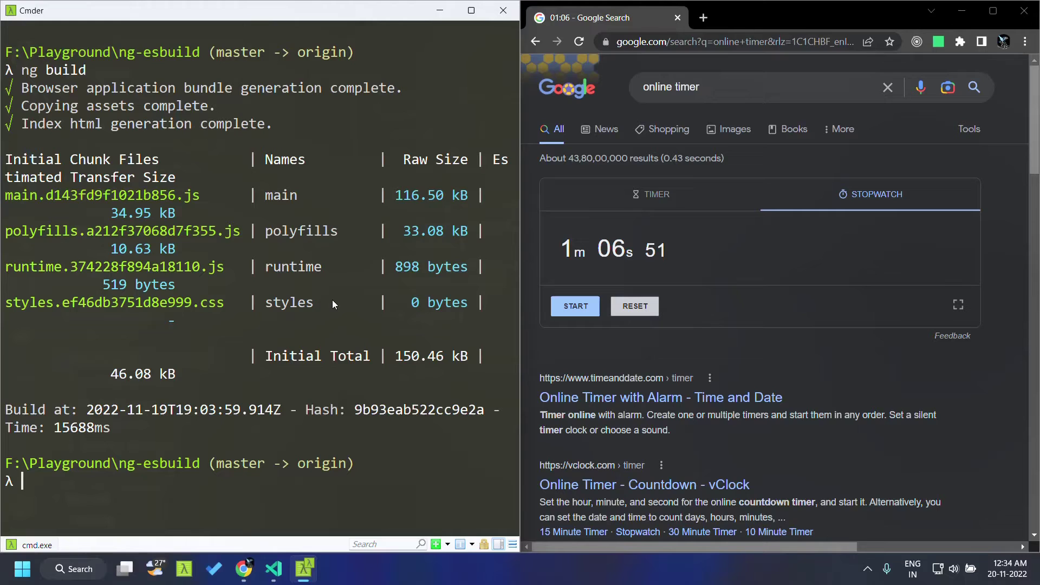
type("rm -rf ")
type(".a")
key("Tab")
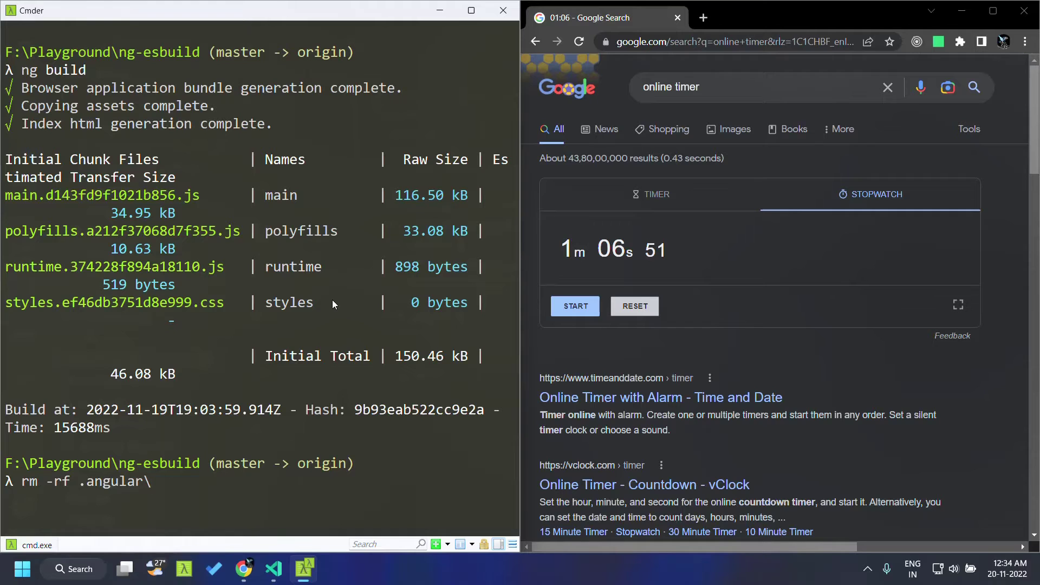
key("Return")
type("clear")
key("Return")
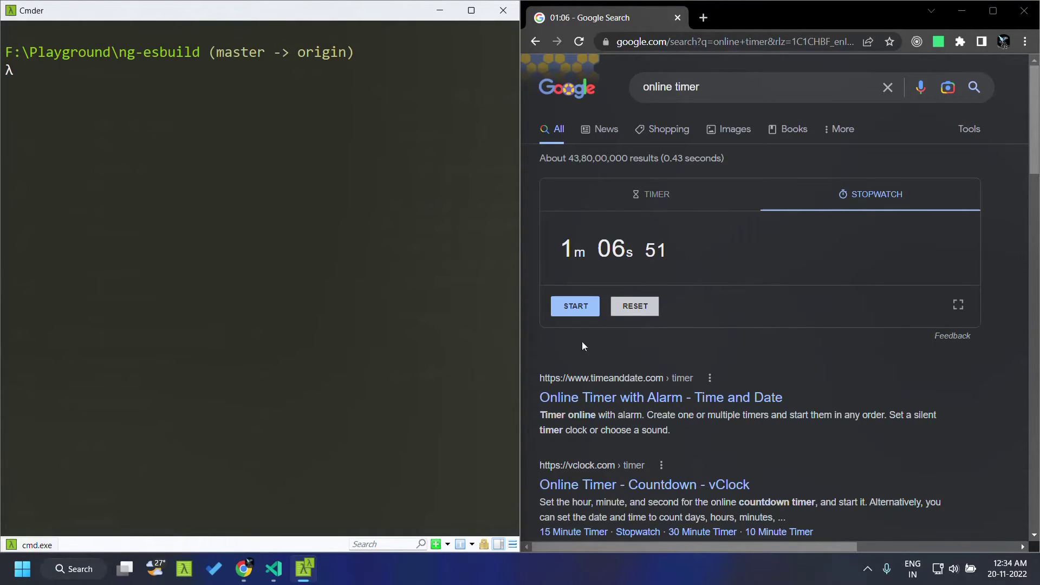
Reset the stopwatch and change angular.json's builder to browser-esbuild, saving the file
left_click(635, 306)
left_click(274, 569)
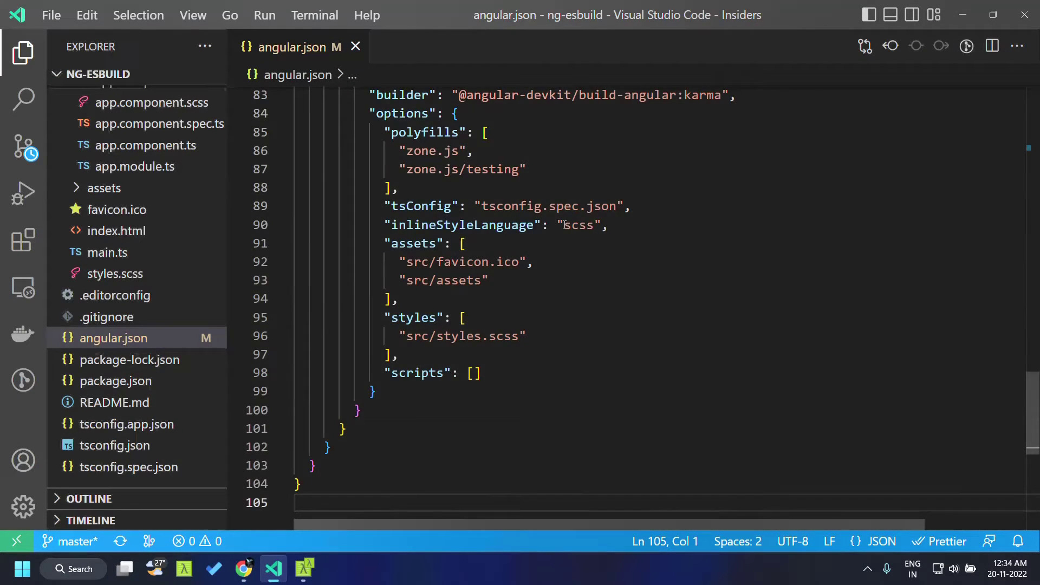
scroll(564, 225, "up", 10)
scroll(564, 224, "up", 10)
scroll(564, 225, "up", 7)
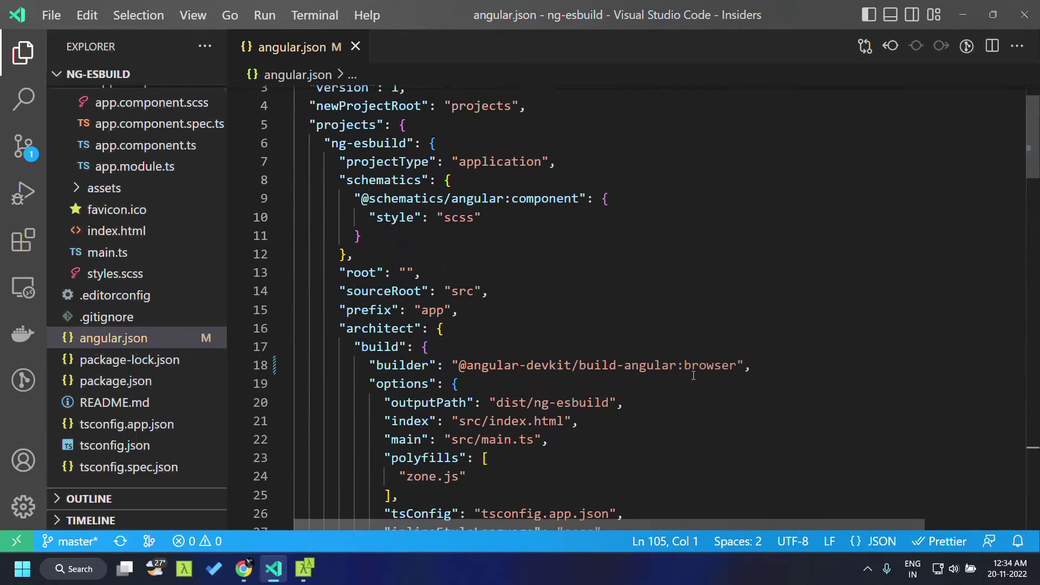
left_click(736, 368)
key("ctrl+space")
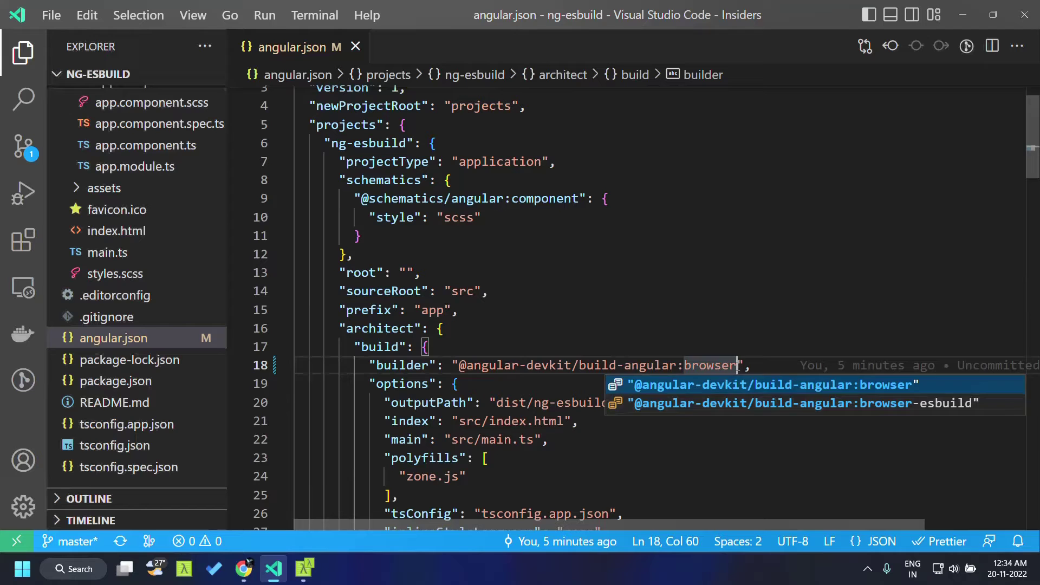
key("Down")
key("Return")
key("ctrl+s")
key("alt+Tab")
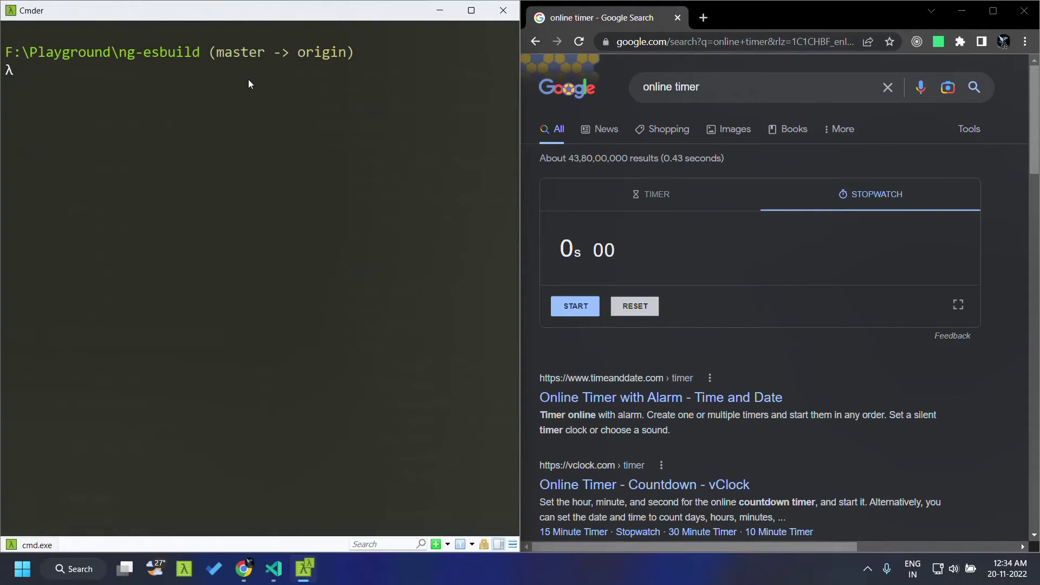
Rerun ng build with the browser-esbuild builder and time it at about 9.6 seconds
key("Up")
key("Up")
key("Up")
key("Return")
left_click(572, 307)
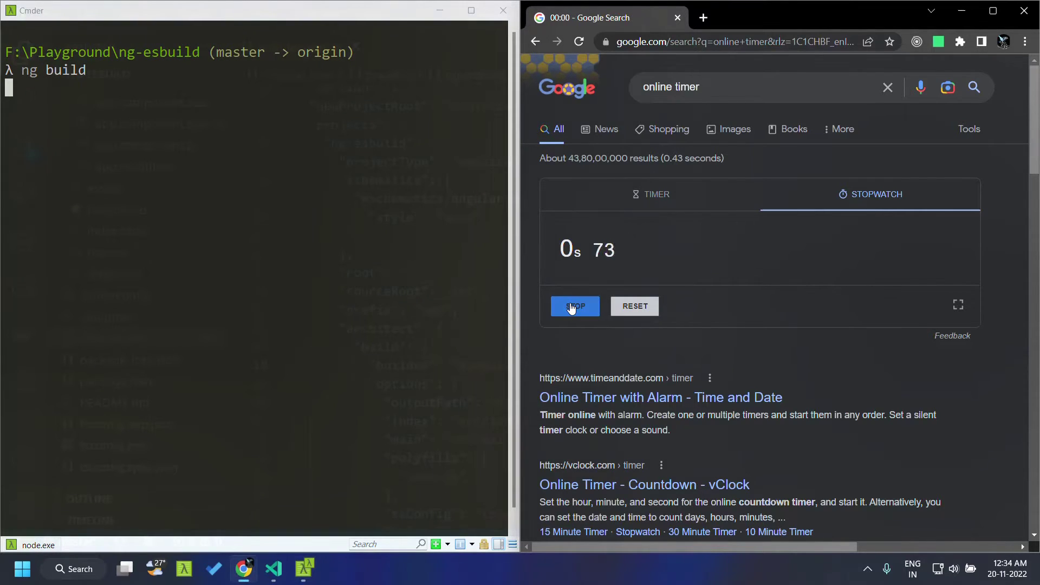
left_click(572, 307)
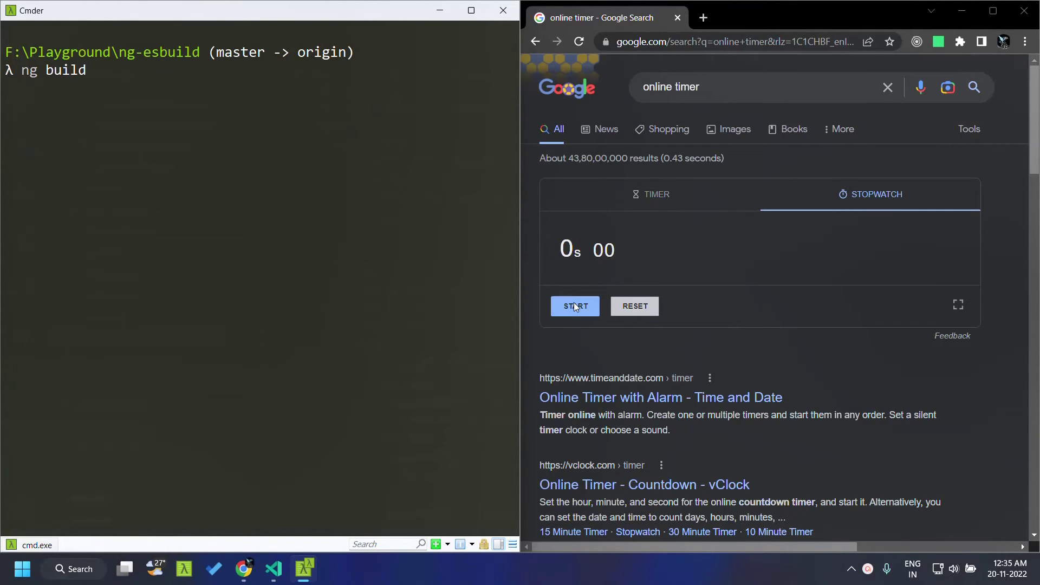
left_click(574, 302)
key("Return")
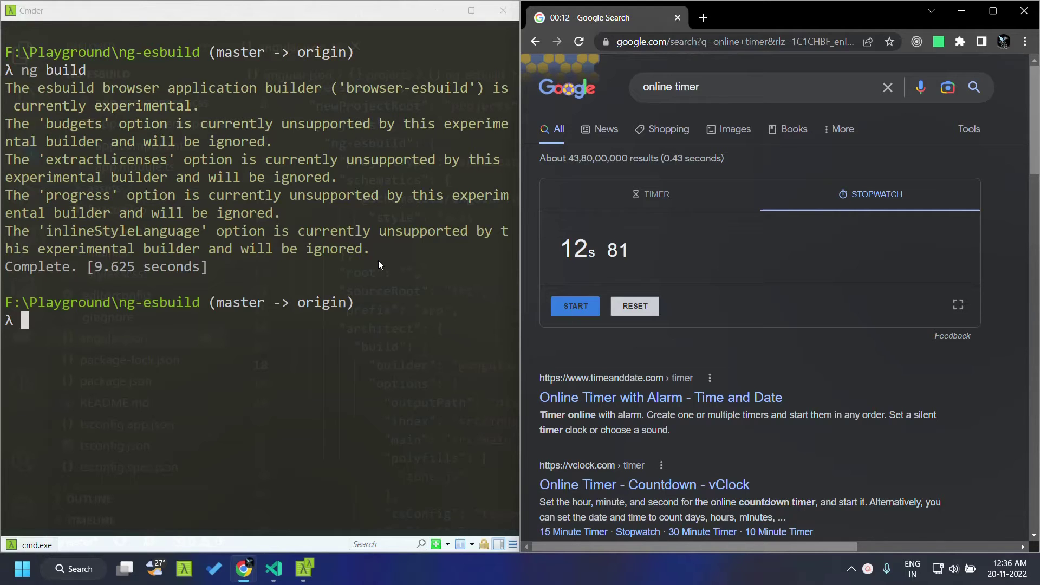
left_click(277, 380)
mouse_move(304, 568)
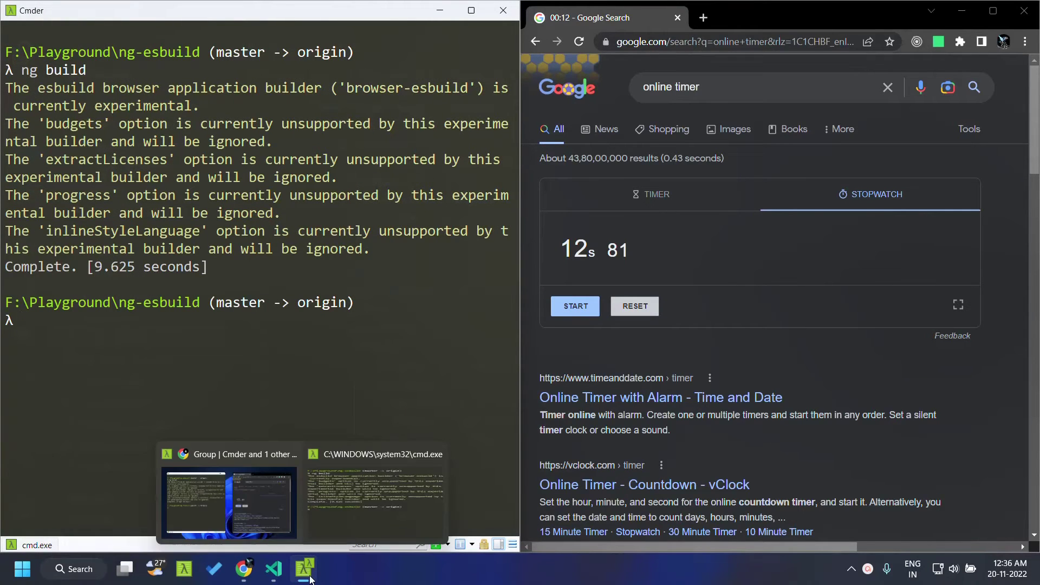
Revert angular.json's builder from browser-esbuild back to browser and save
left_click(273, 569)
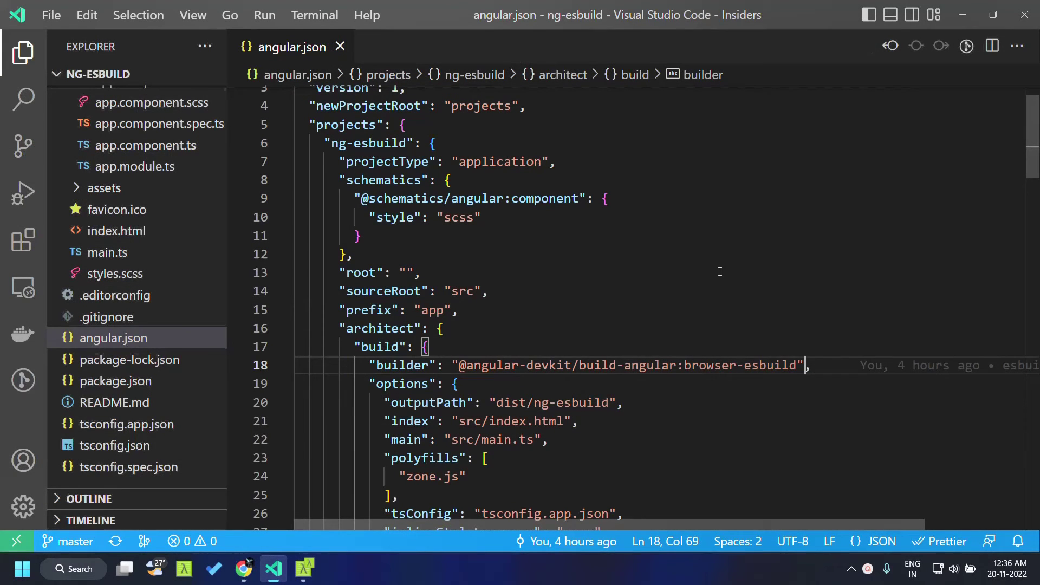
key("BackSpace")
key("BackSpace")
key("BackSpace")
key("ctrl+s")
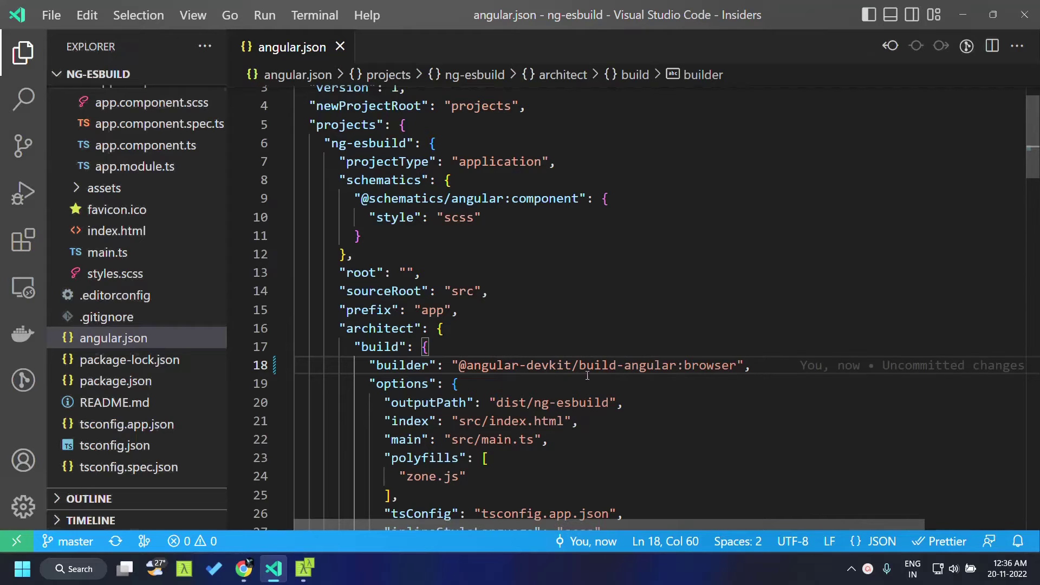
Clear the terminal and rerun ng build with a reset stopwatch, finishing in about 24 seconds
left_click(273, 569)
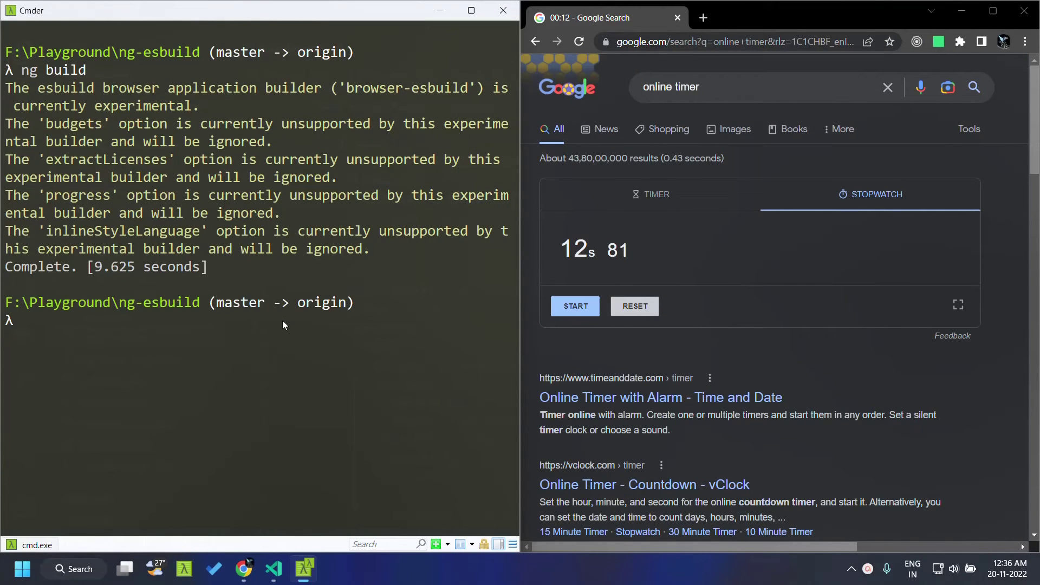
type("clear")
key("Return")
key("Up")
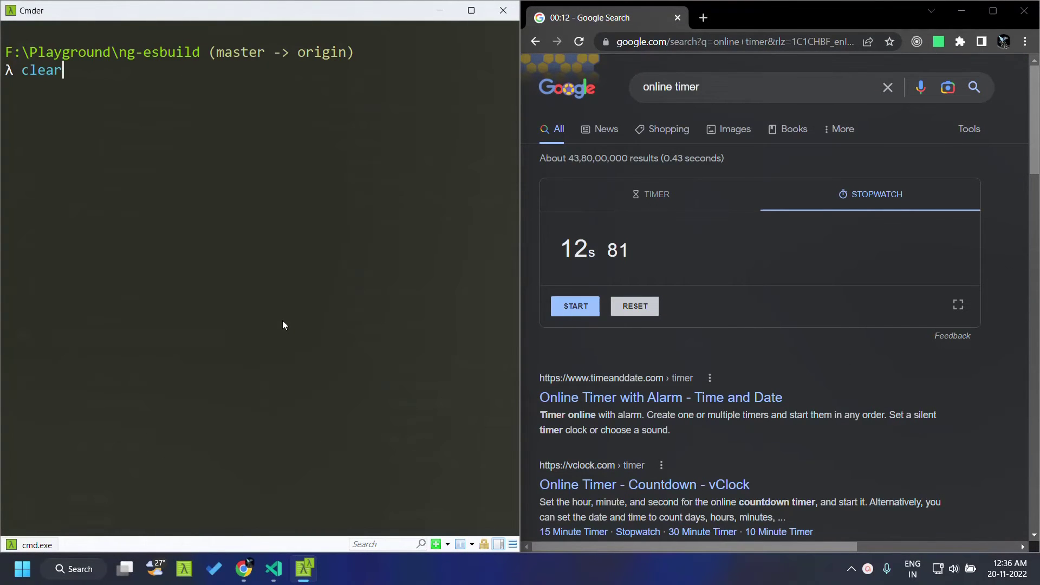
key("Up")
left_click(635, 305)
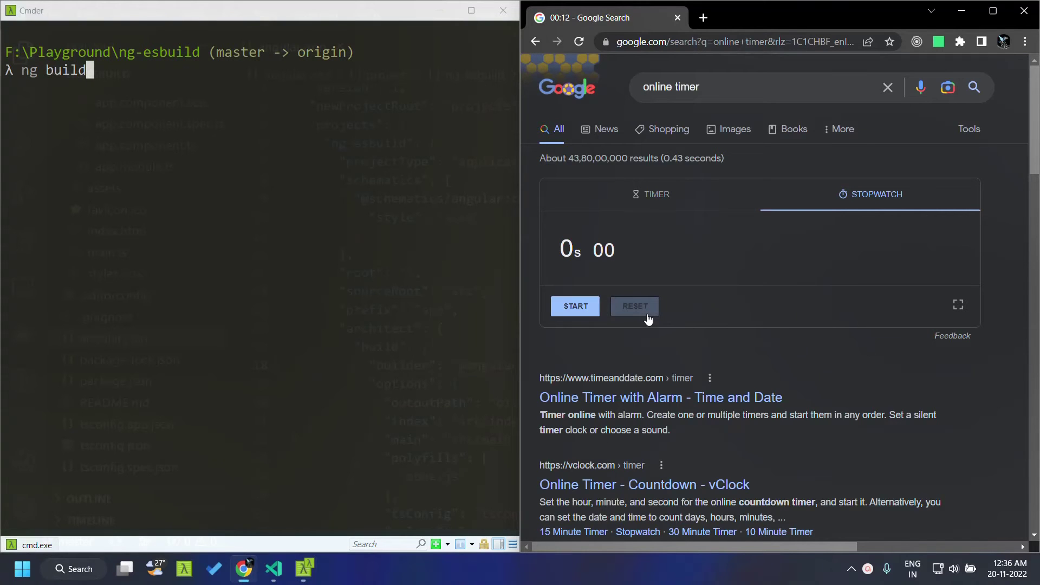
left_click(168, 187)
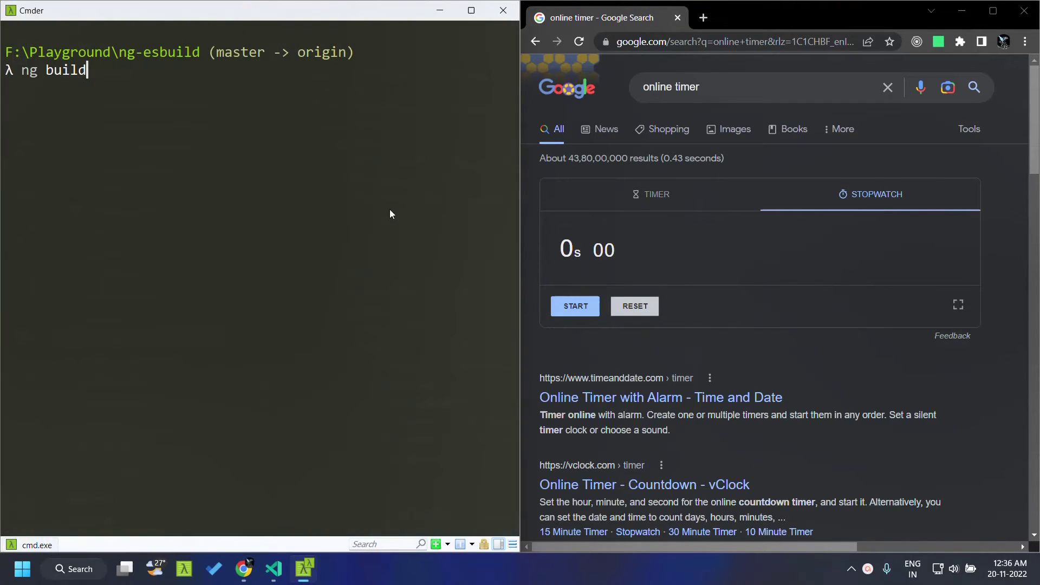
key("Return")
left_click(571, 303)
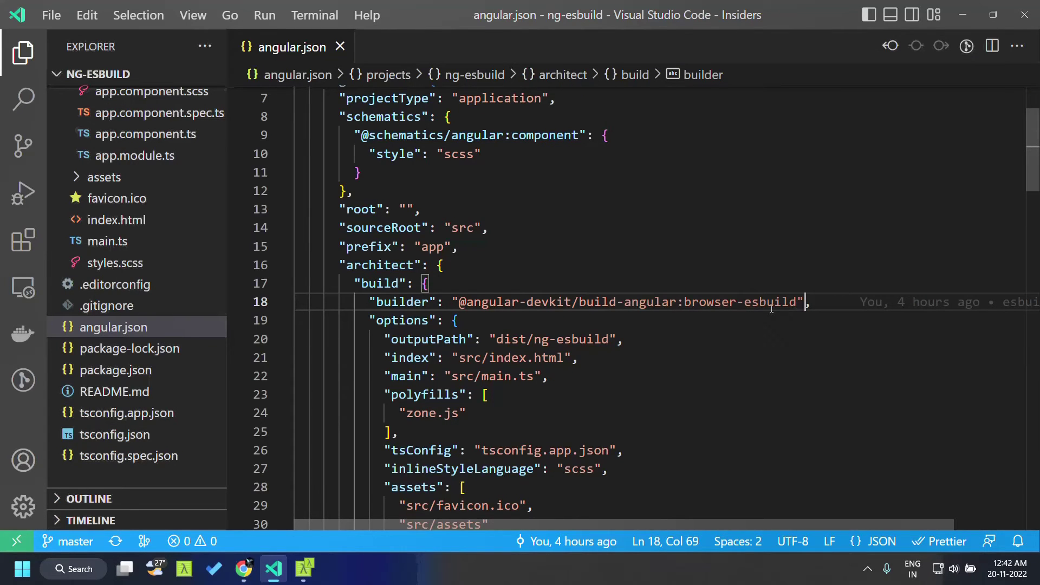
Start ng build --watch in Cmder and move the Chrome window with the app to the right
double_click(771, 307)
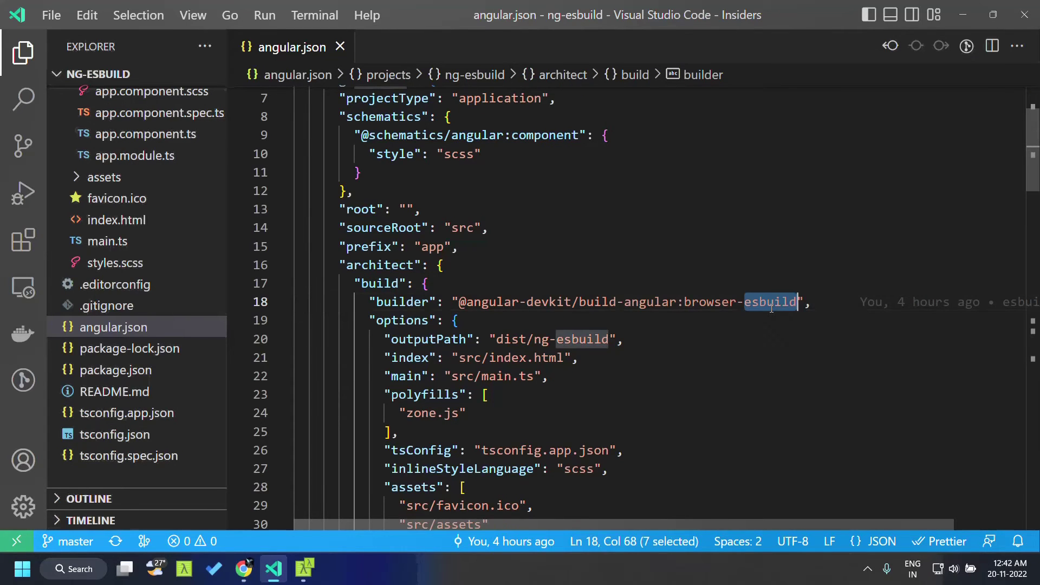
left_click(995, 15)
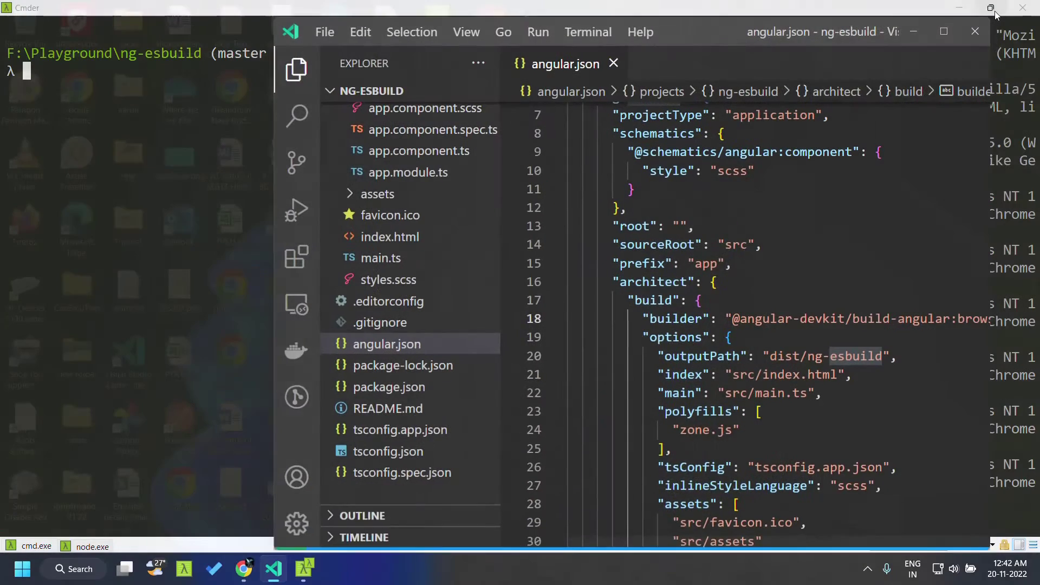
left_click(144, 125)
type("ng")
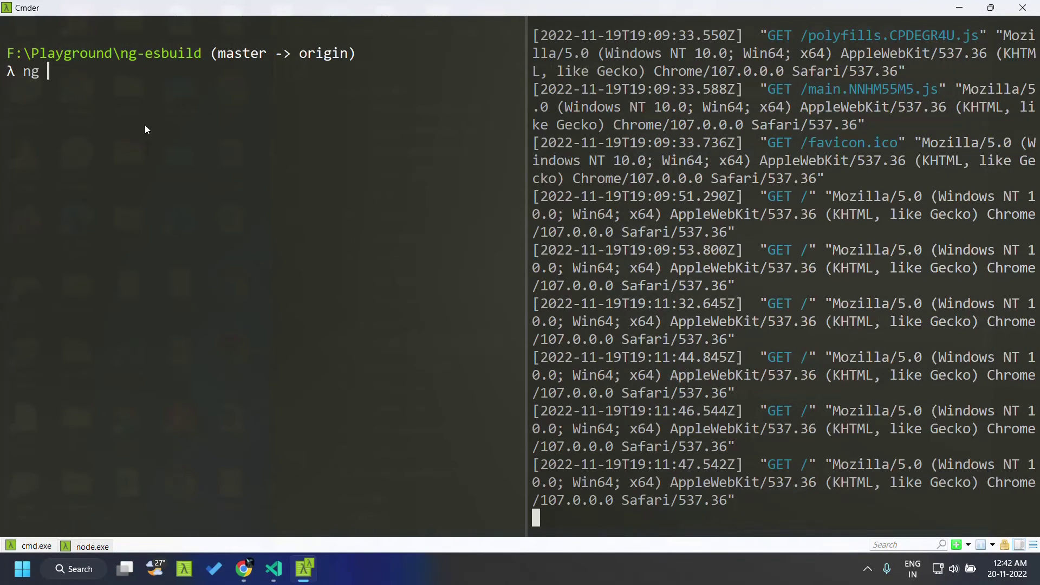
type("build -")
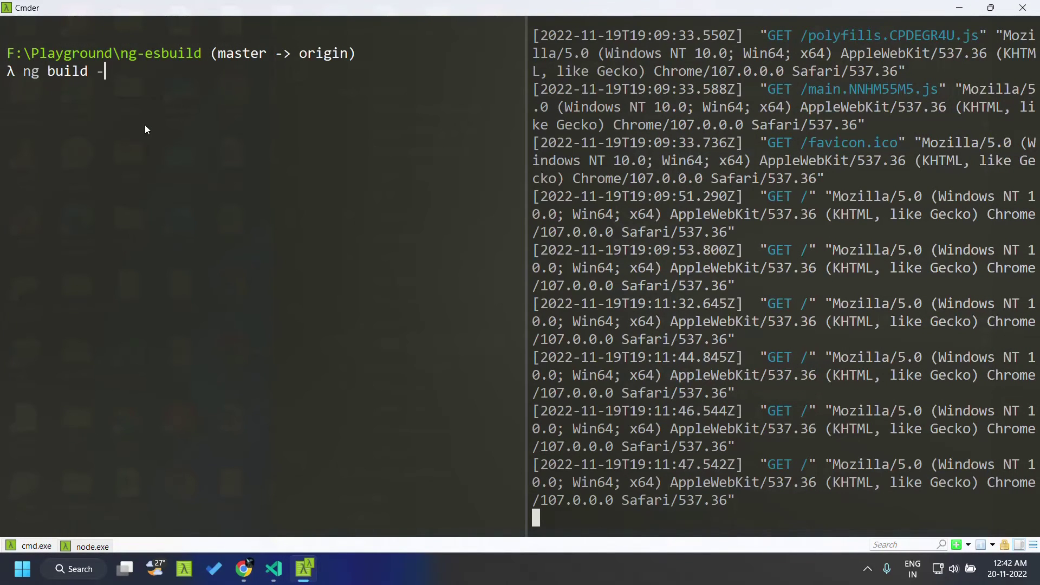
type("-watch")
key("Return")
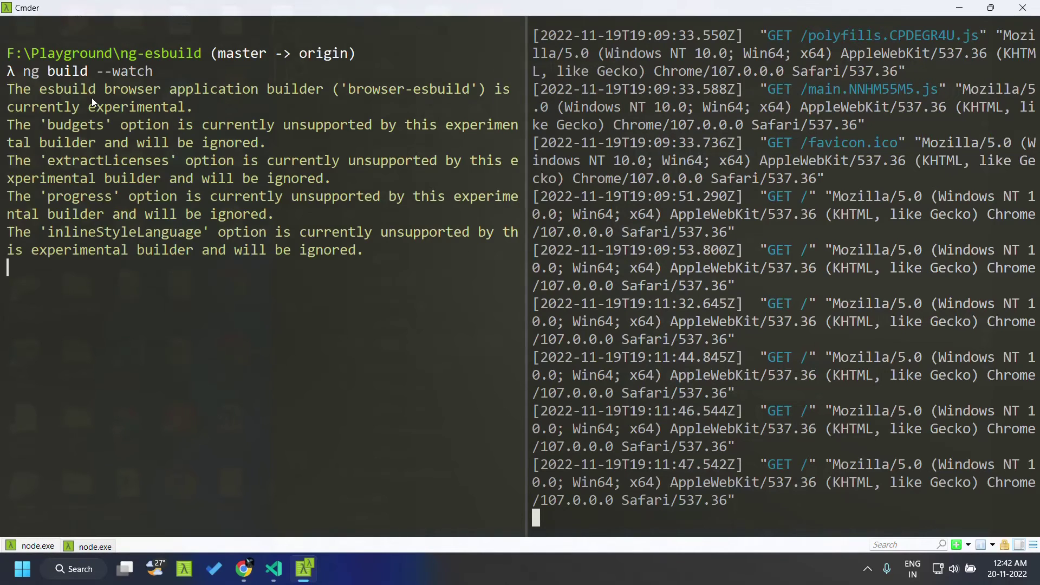
left_click(245, 568)
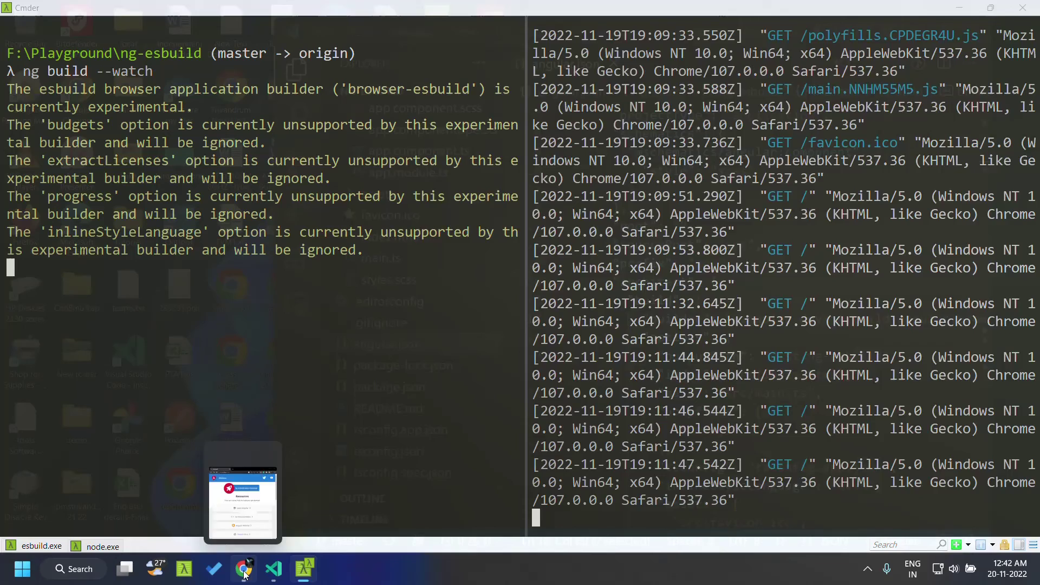
left_click_drag(736, 55, 850, 18)
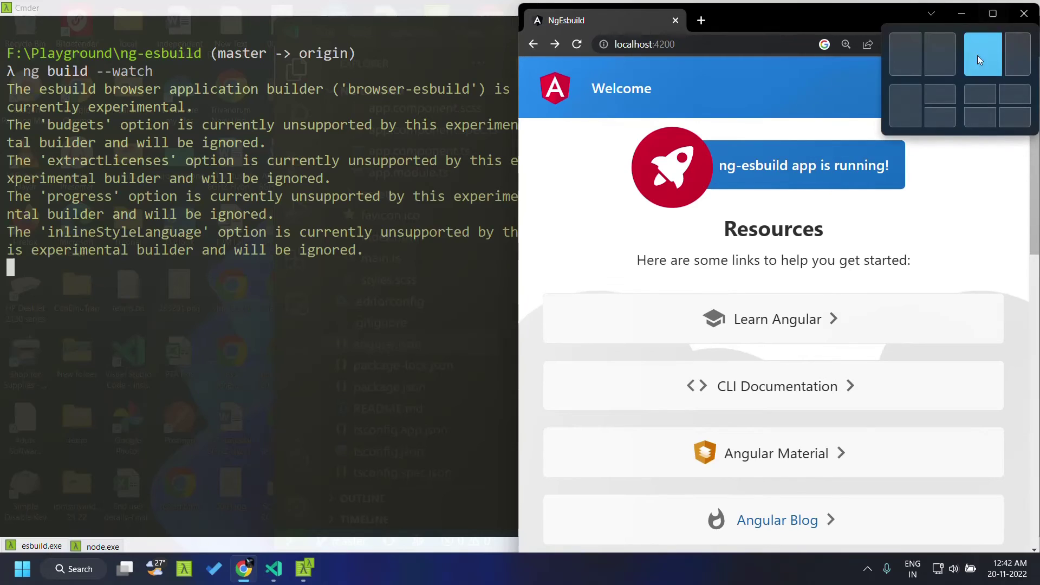
Snap Chrome to the right and VS Code to the left, then open app.component.ts
left_click(977, 56)
left_click(257, 371)
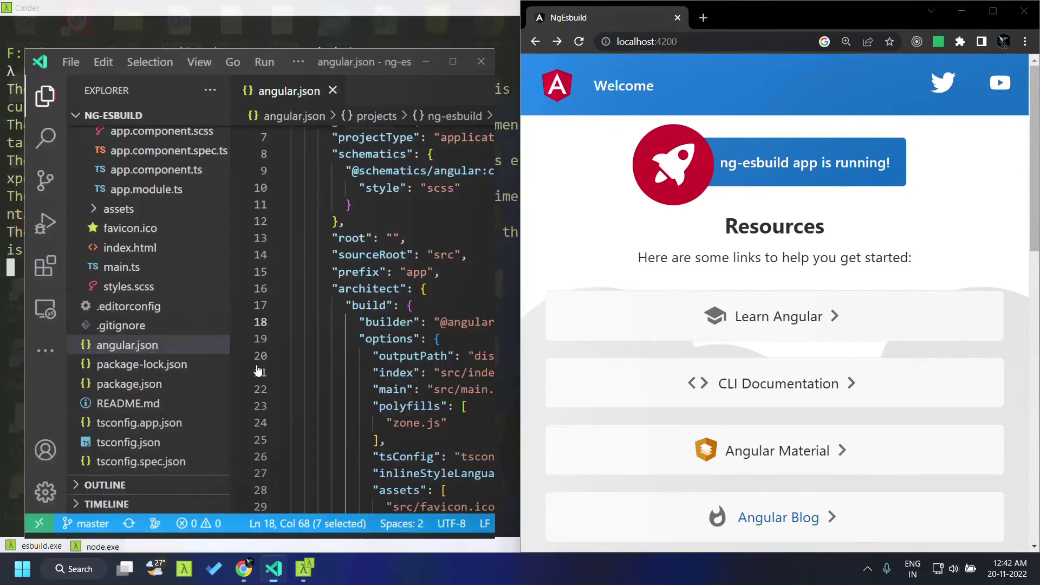
key("ctrl+b")
scroll(172, 139, "up", 2)
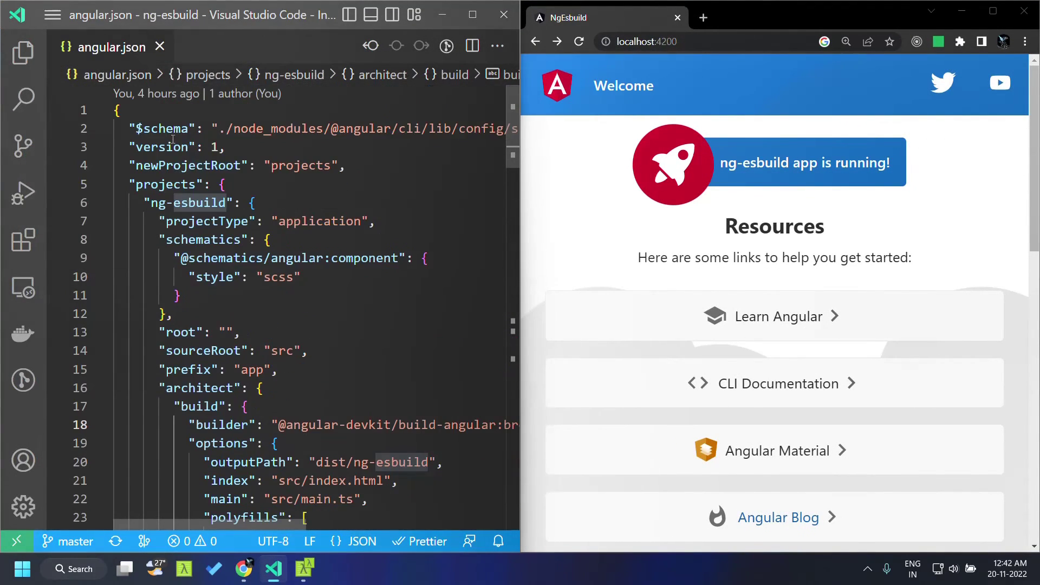
left_click(23, 52)
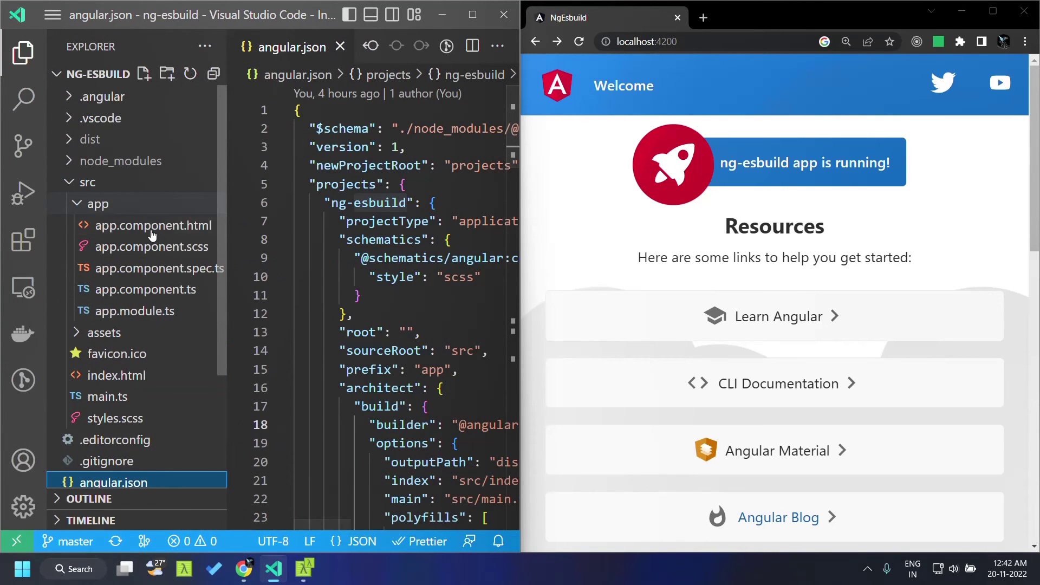
left_click(122, 291)
Set the title to 'ng-esbuild1', save, check the watch rebuild, and reload Chrome
key("ctrl+b")
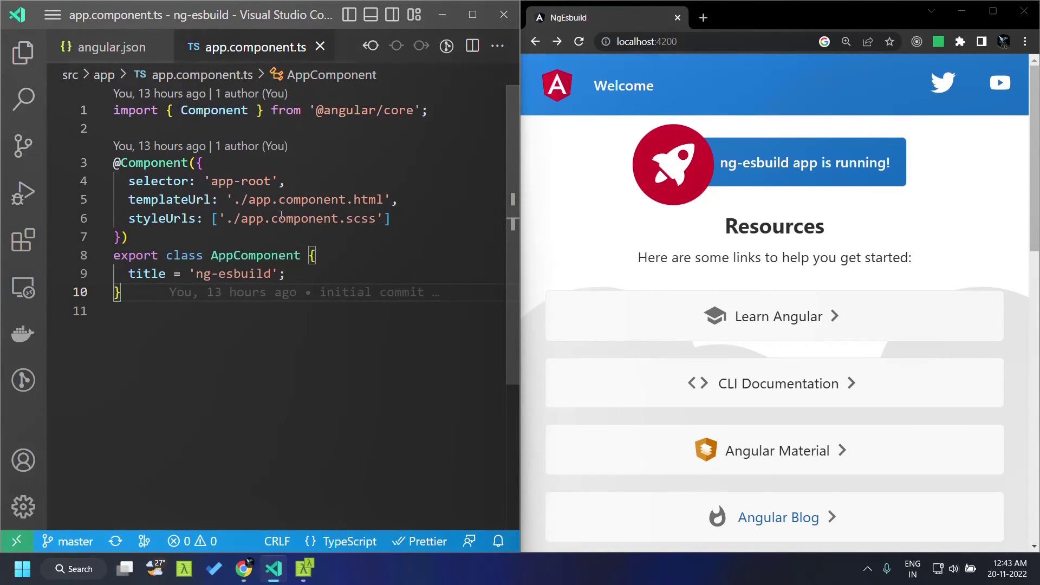
left_click_drag(195, 274, 276, 274)
type("ng-esbuild1")
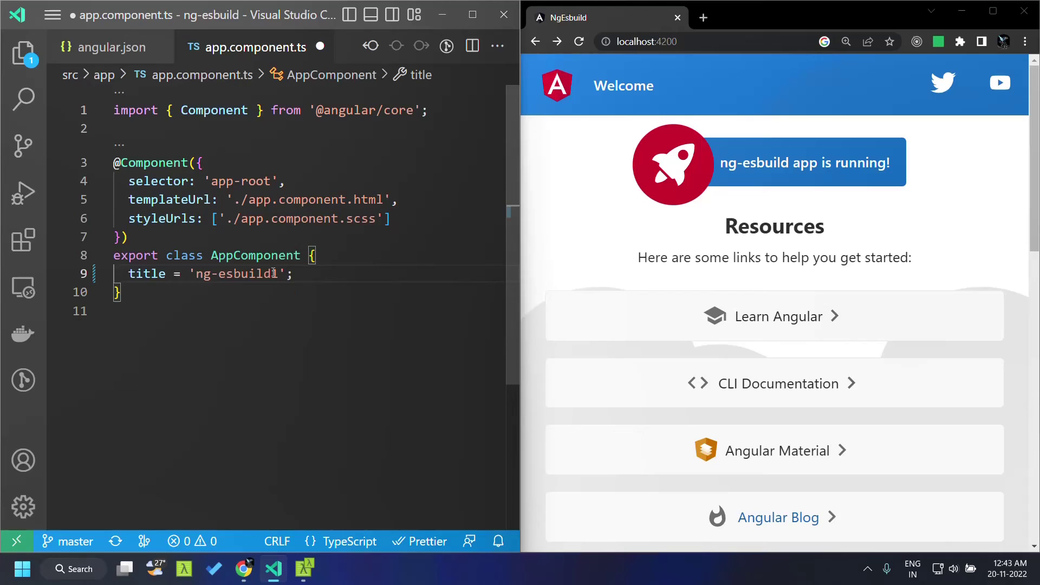
key("ctrl+s")
key("alt+Tab")
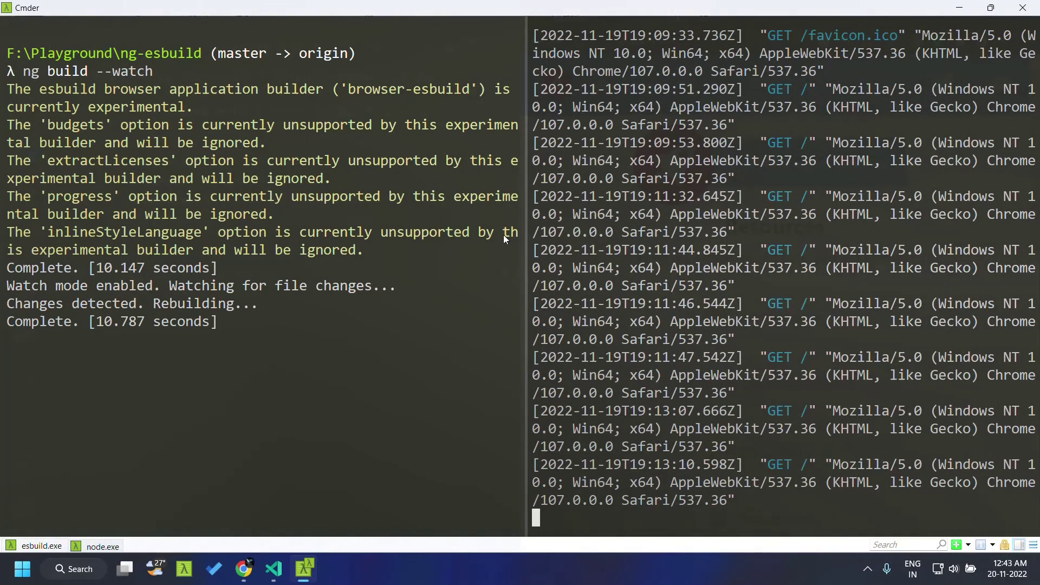
key("alt+Tab")
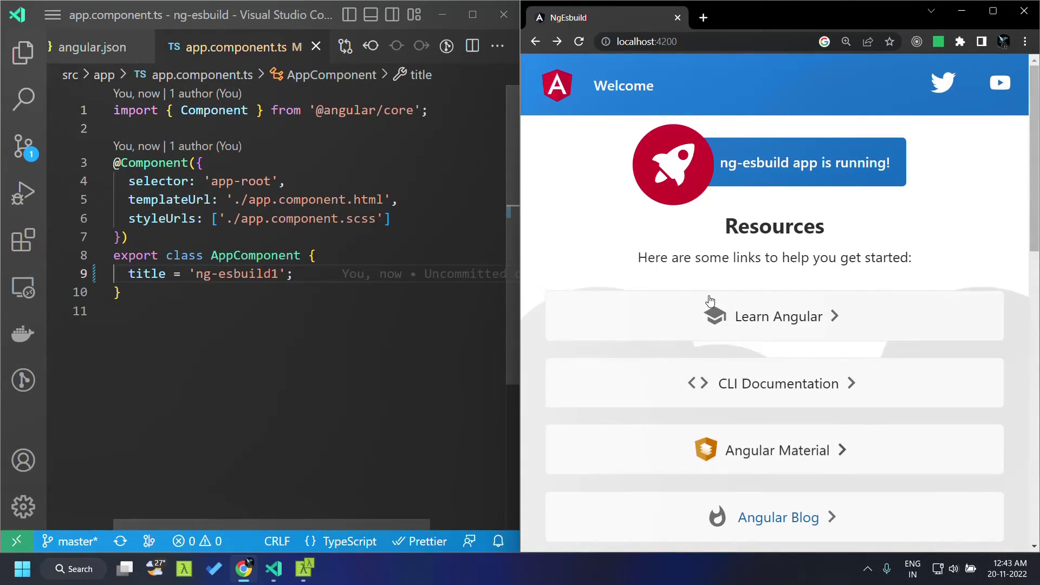
left_click(579, 41)
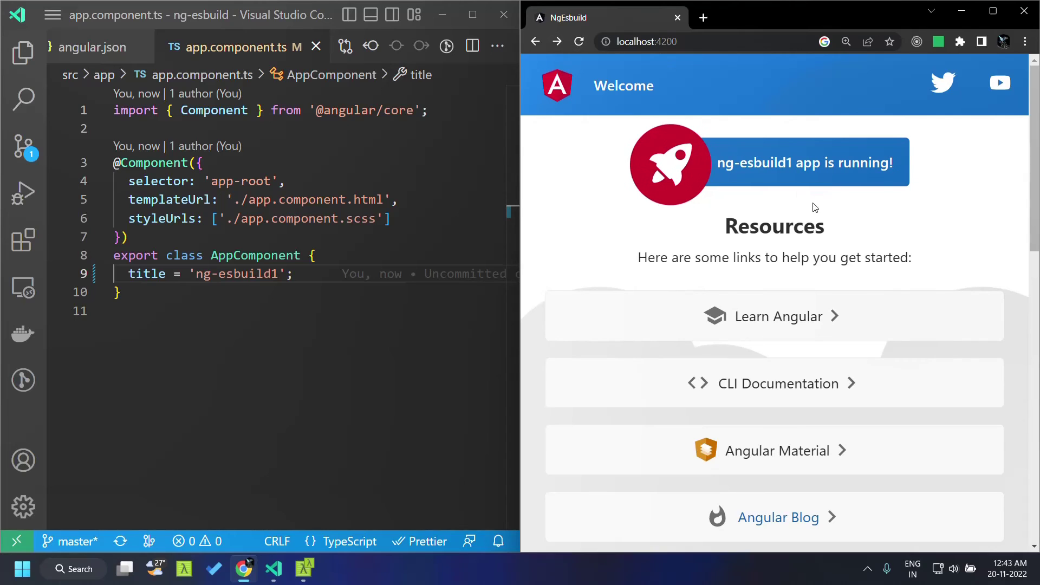